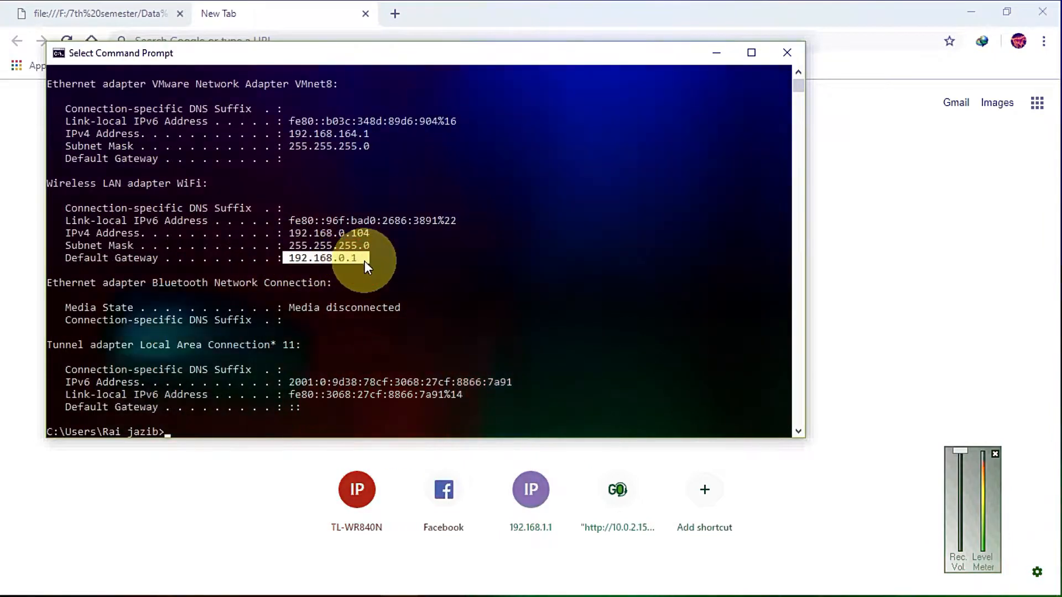
Close Command Prompt after noting the Wi-Fi default gateway 192.168.0.1.
left_click(791, 52)
Load the router at 192.168.0.1 in Chrome and log in with the autofilled admin credentials.
left_click(348, 44)
type("192.168.0.1")
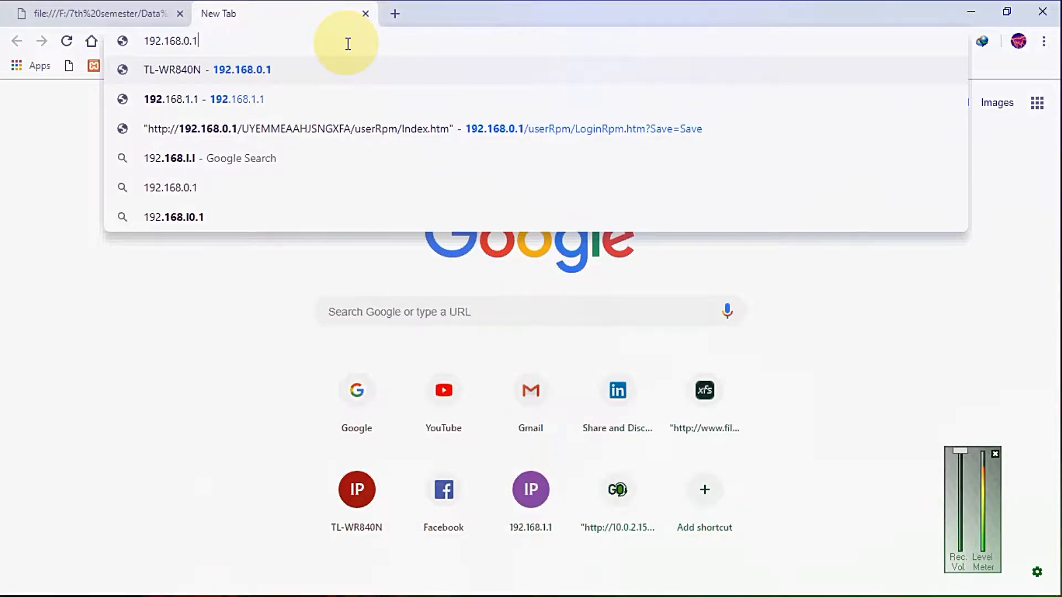
key("Return")
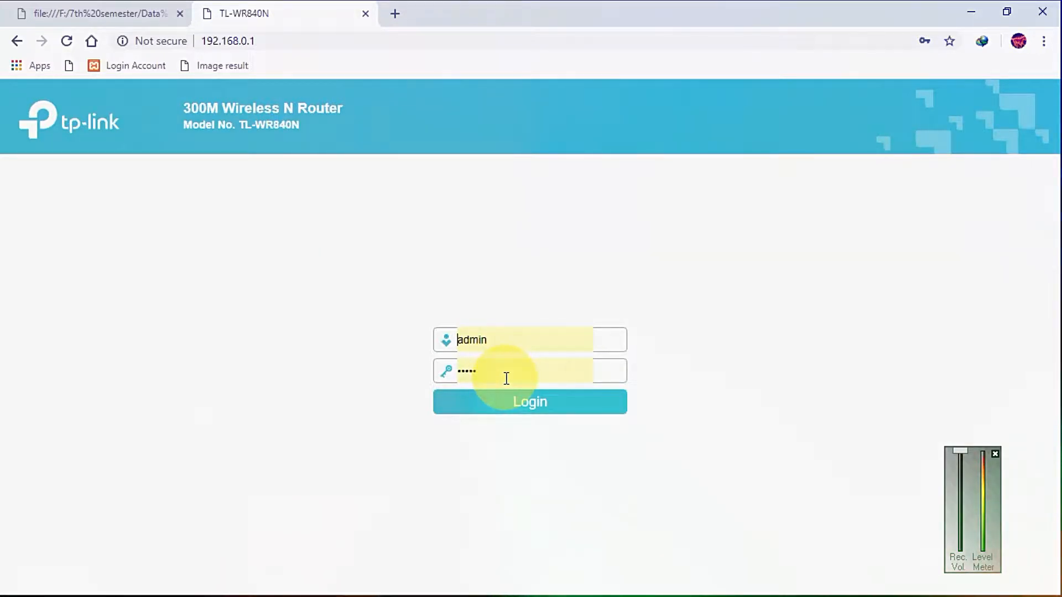
left_click(528, 411)
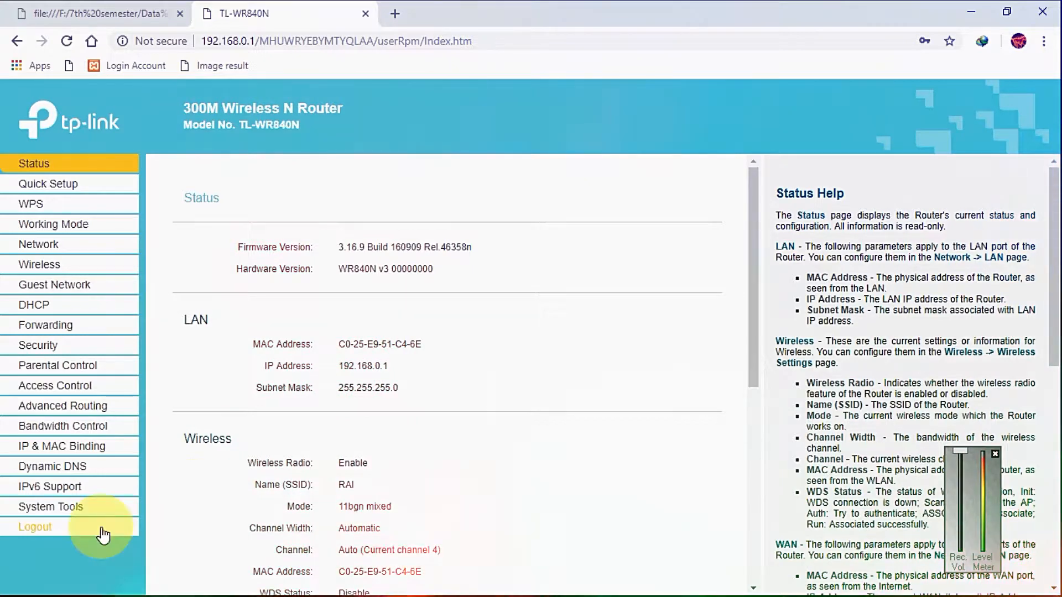
Navigate to the System Tools > Backup & Restore page.
left_click(54, 509)
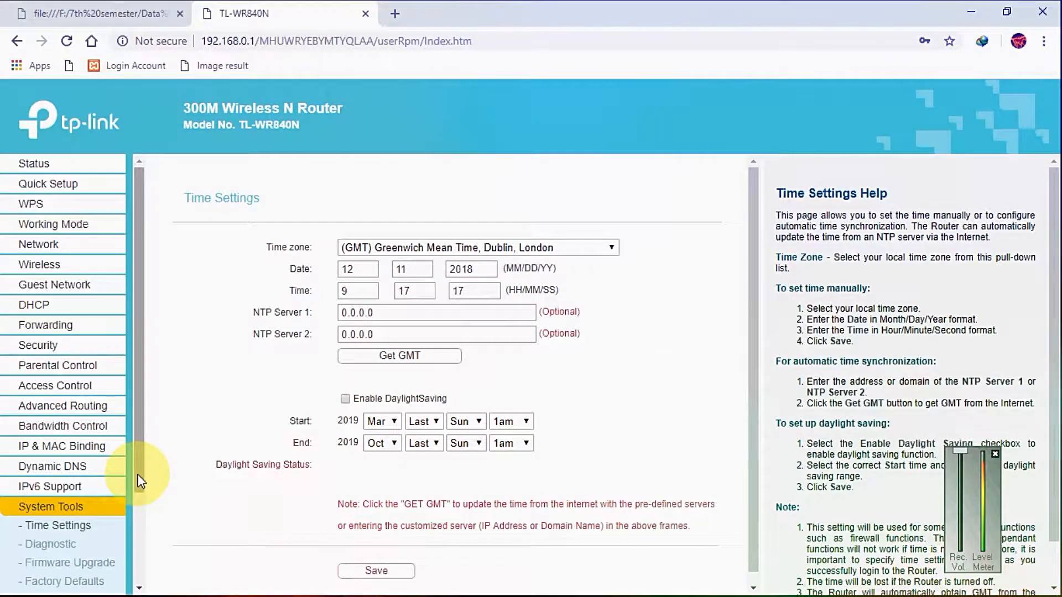
left_click_drag(134, 476, 142, 565)
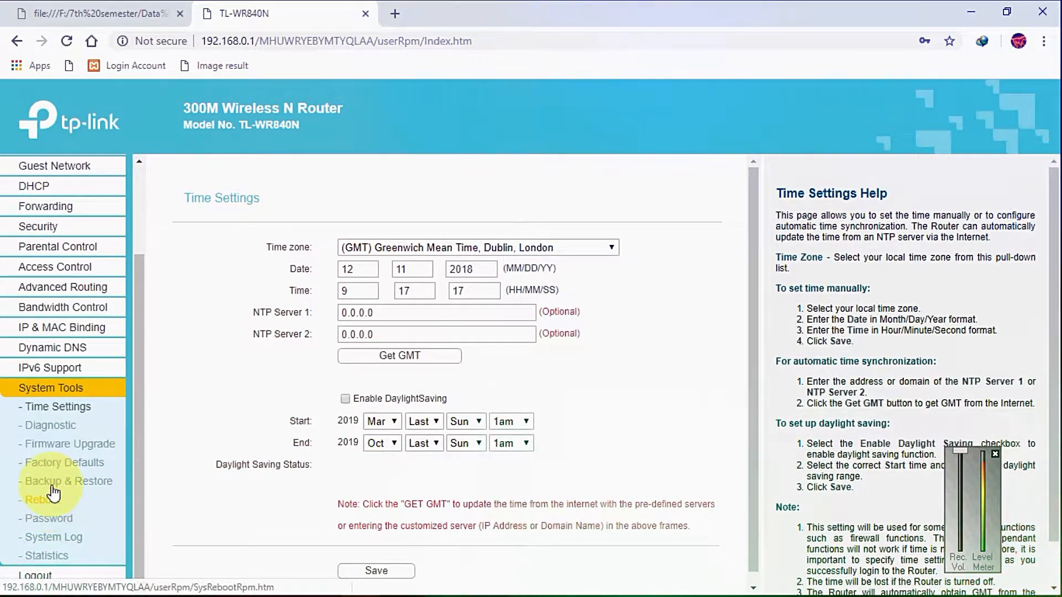
left_click(71, 486)
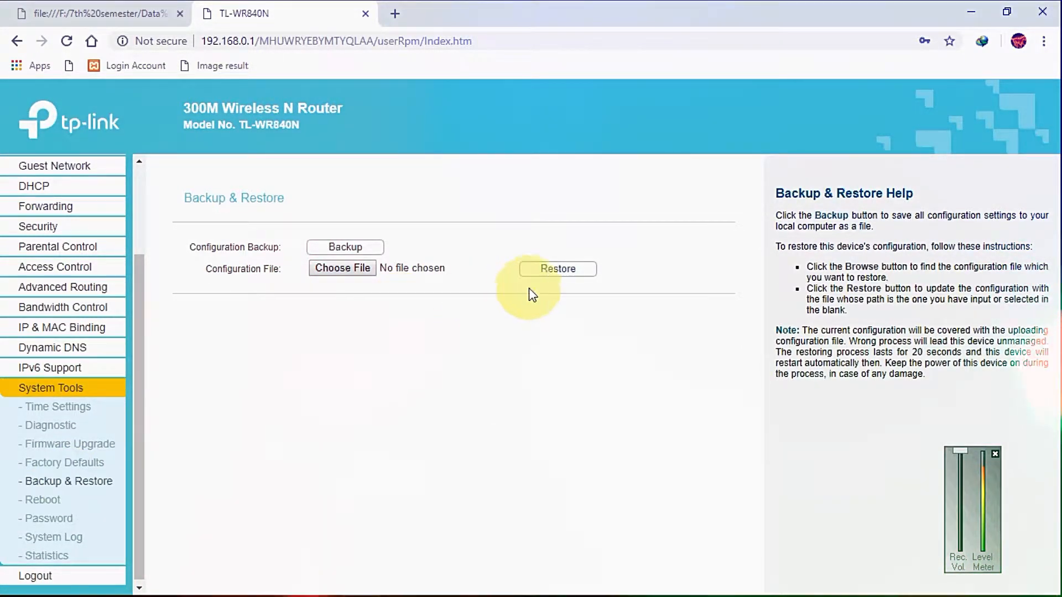
Attempt Restore twice without a file, dismissing both 'Please choose a file' alerts.
left_click(549, 271)
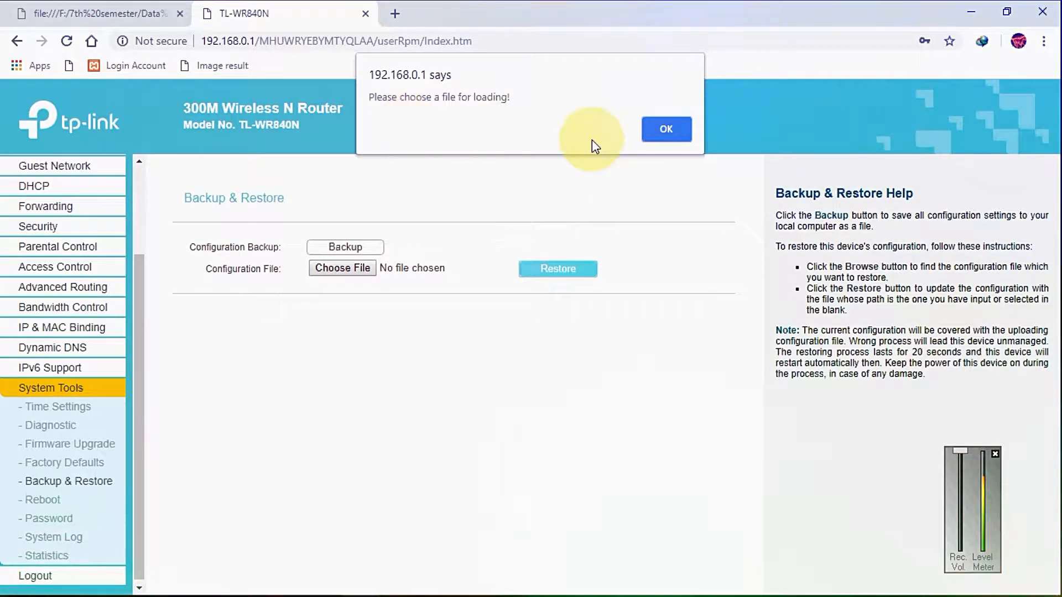
left_click(654, 131)
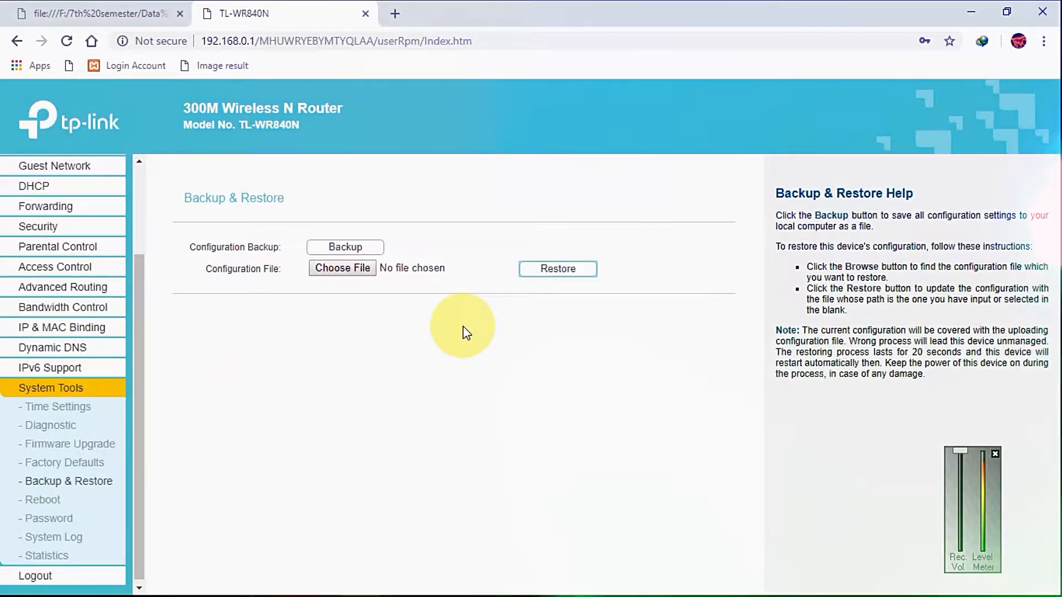
left_click(536, 277)
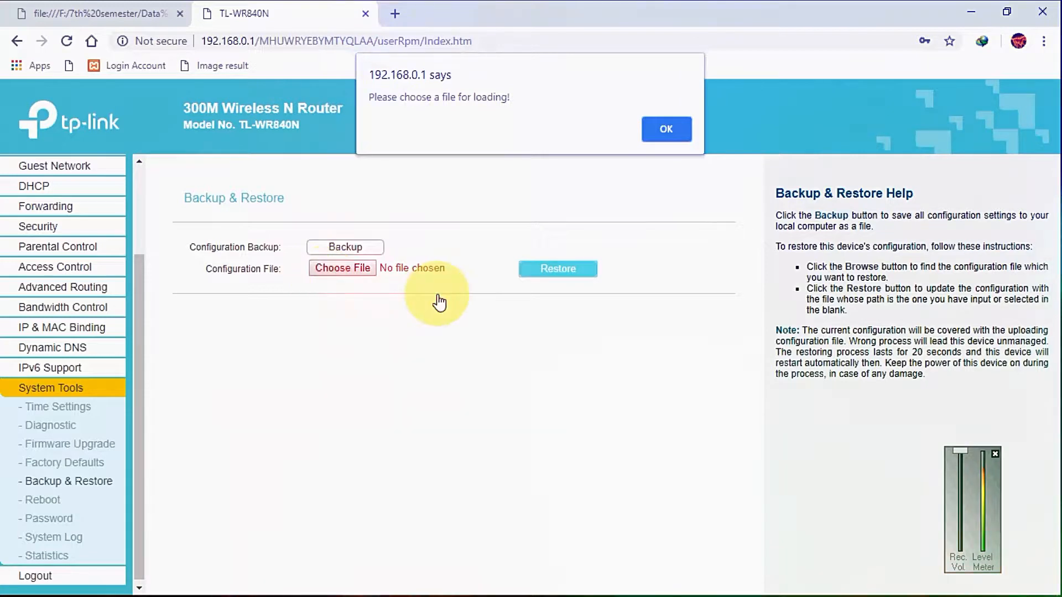
left_click(664, 122)
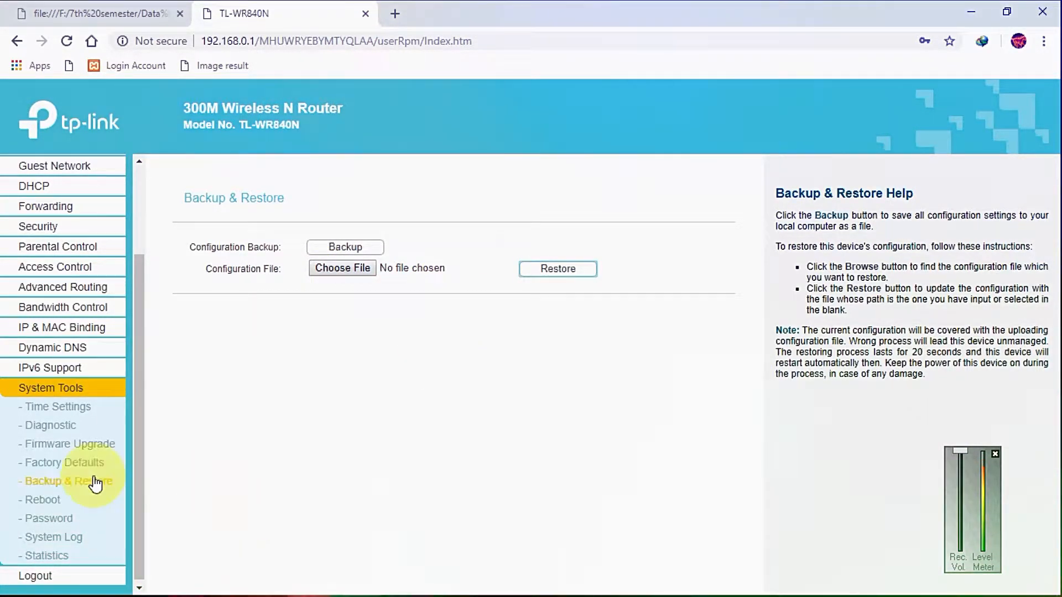
Reset the router from System Tools > Factory Defaults and confirm the restore with OK.
left_click(65, 466)
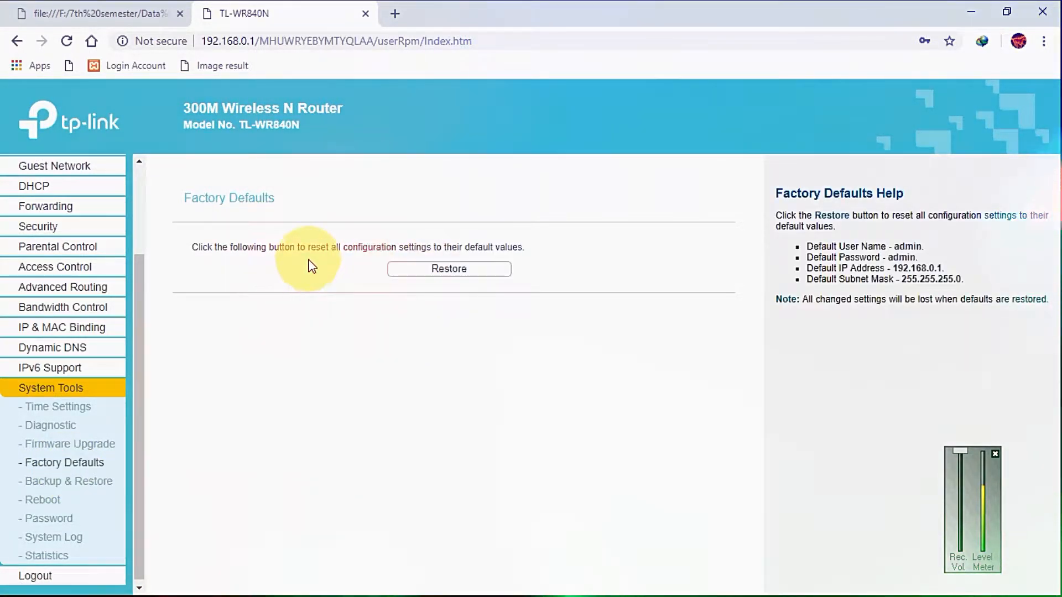
left_click(445, 275)
left_click(603, 147)
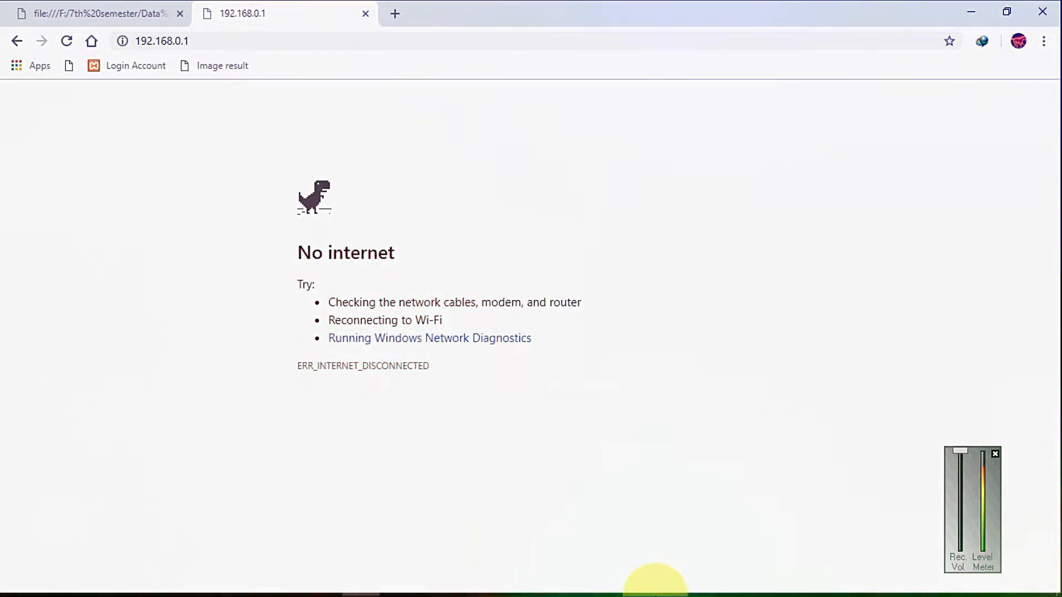
Check the laptop's Wi-Fi connection status from the taskbar network icon.
left_click(921, 582)
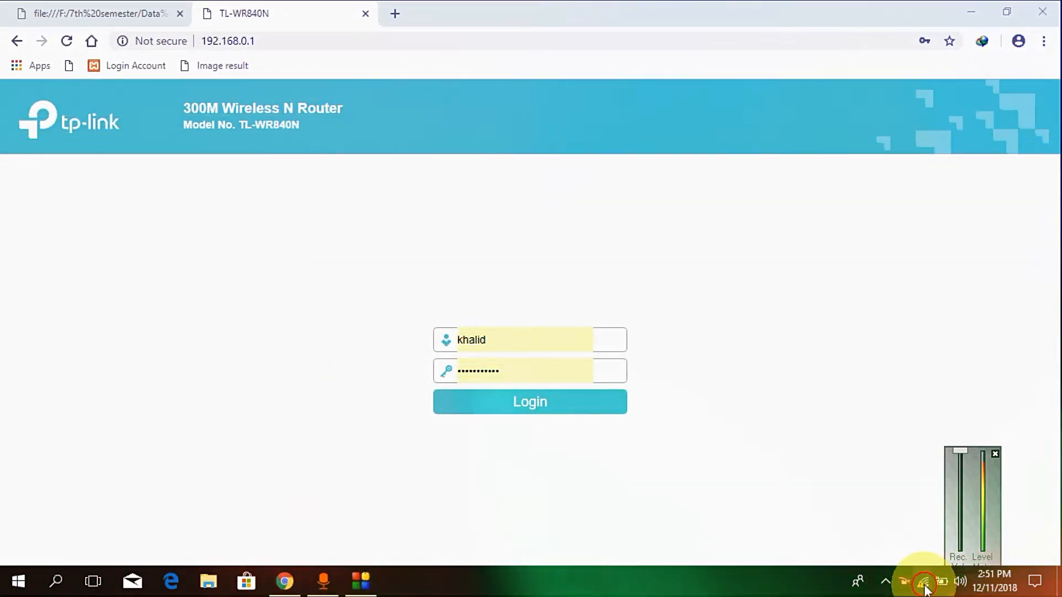
Log in to the reset router using the default admin account picked from Chrome's saved logins.
left_click(923, 584)
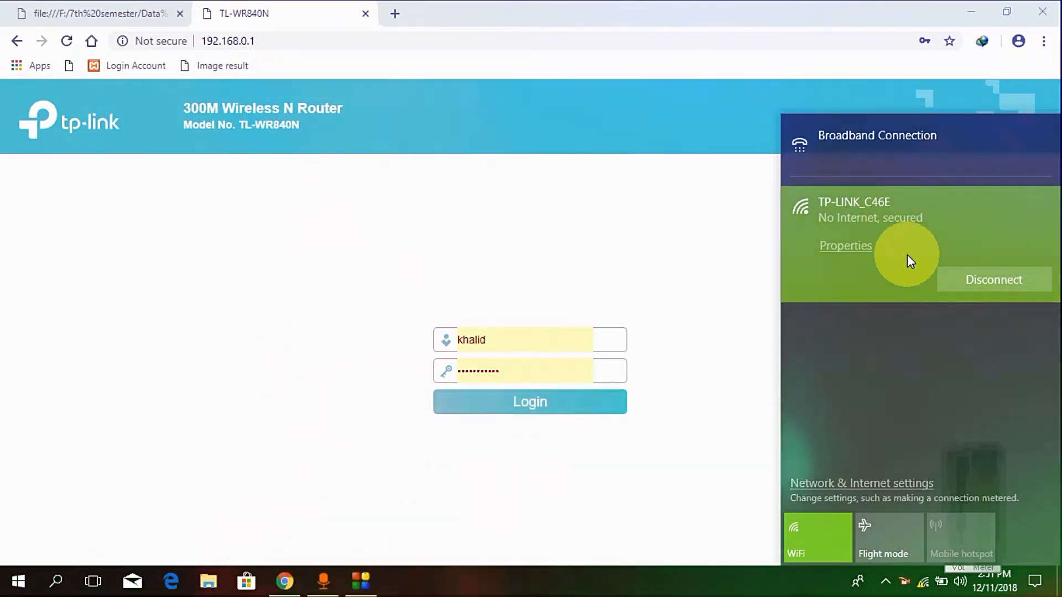
left_click(408, 417)
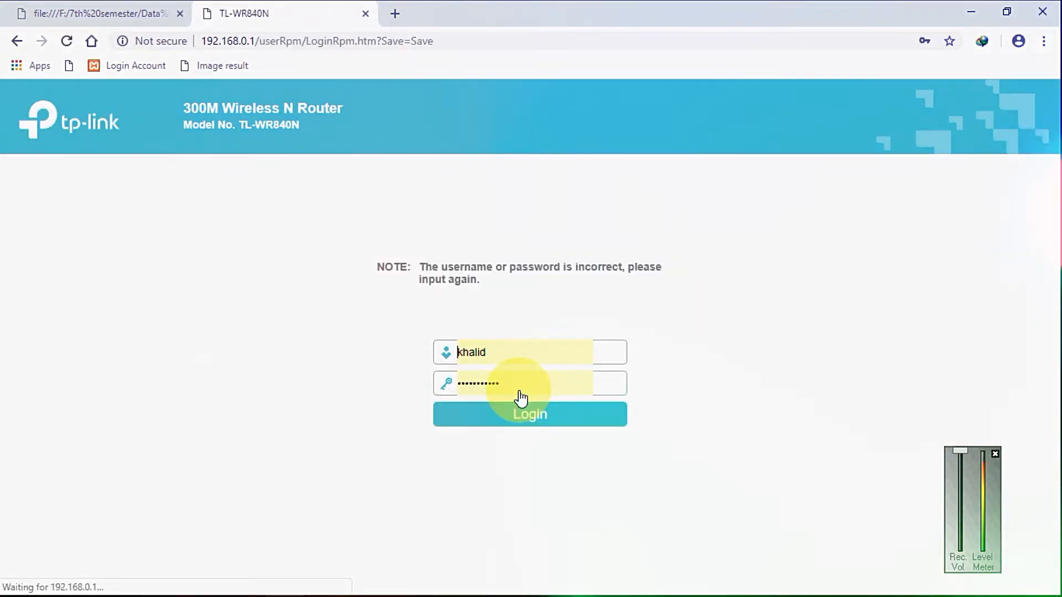
left_click(504, 353)
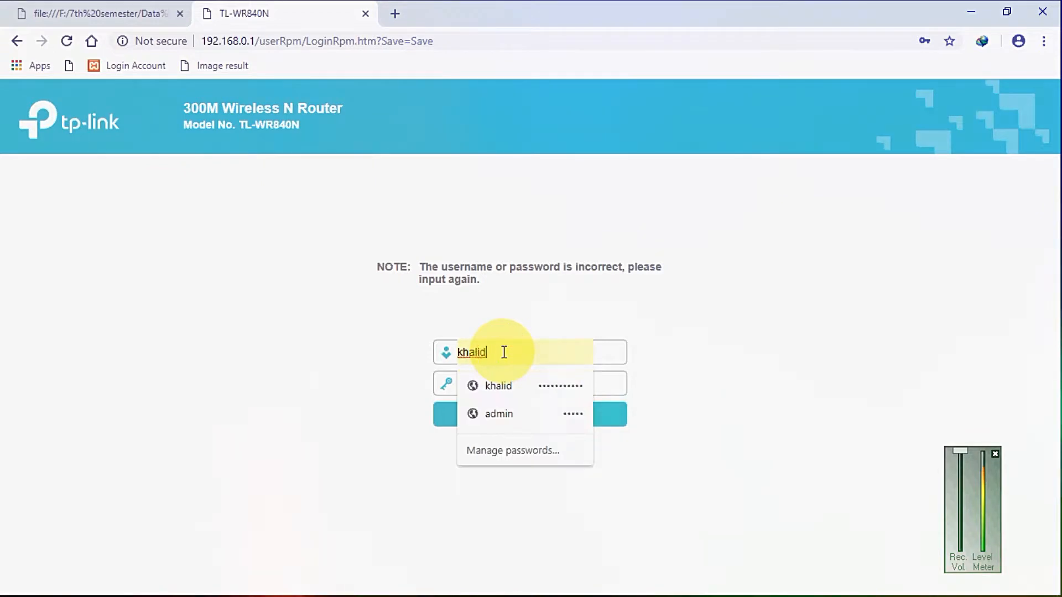
left_click(509, 413)
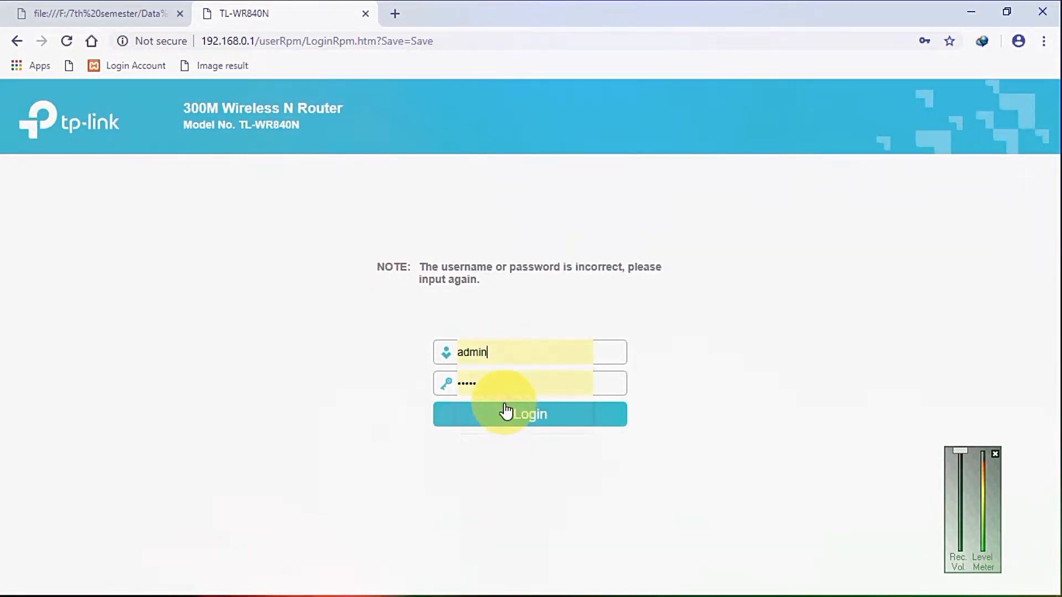
left_click(492, 386)
left_click(722, 421)
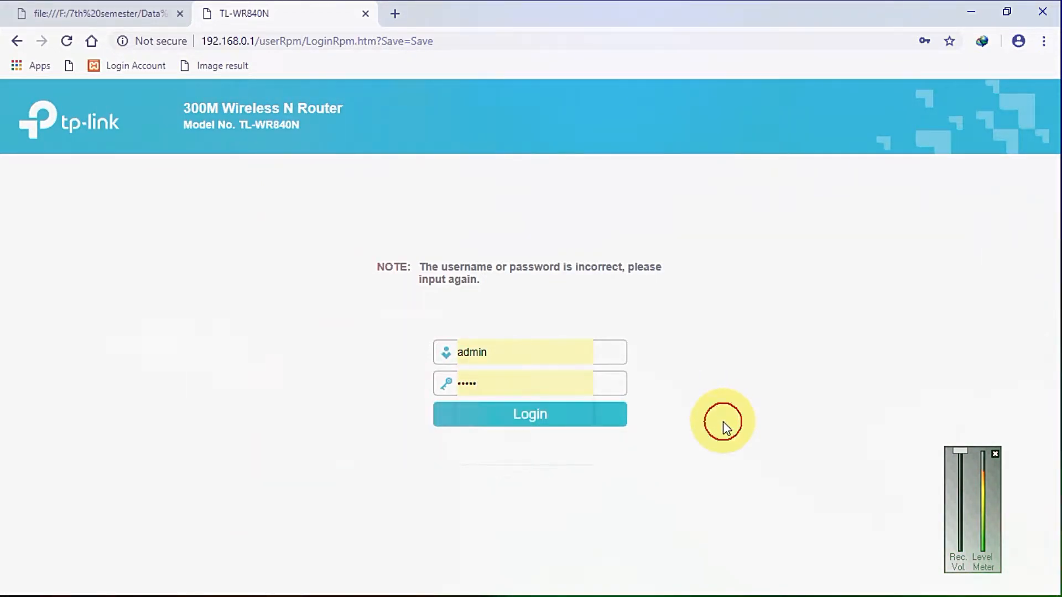
left_click(533, 415)
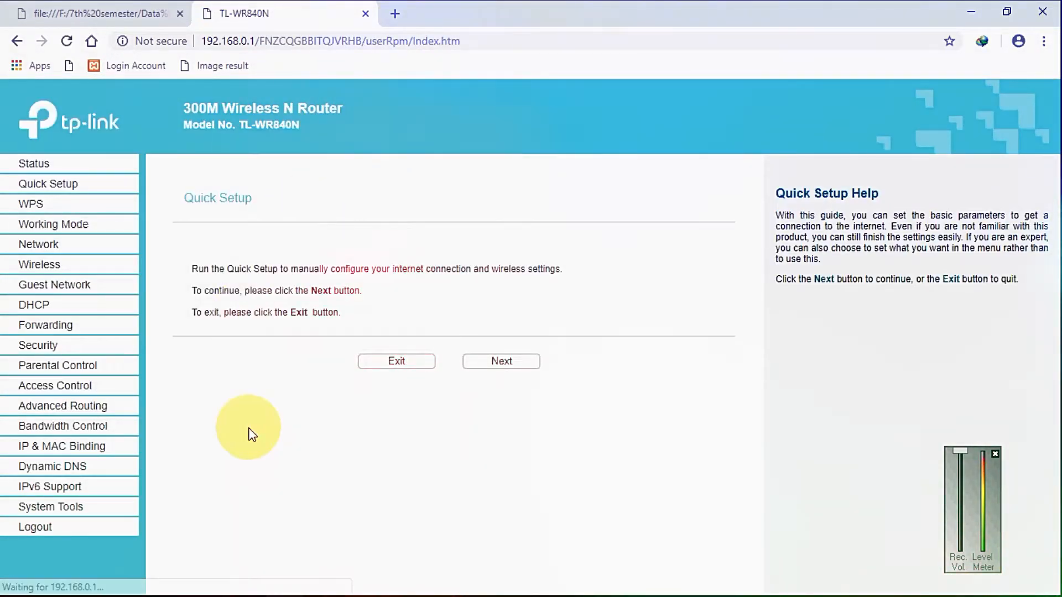
Start Quick Setup, keep Standard Wireless Router mode, and choose PPPoE as the connection type.
left_click(51, 191)
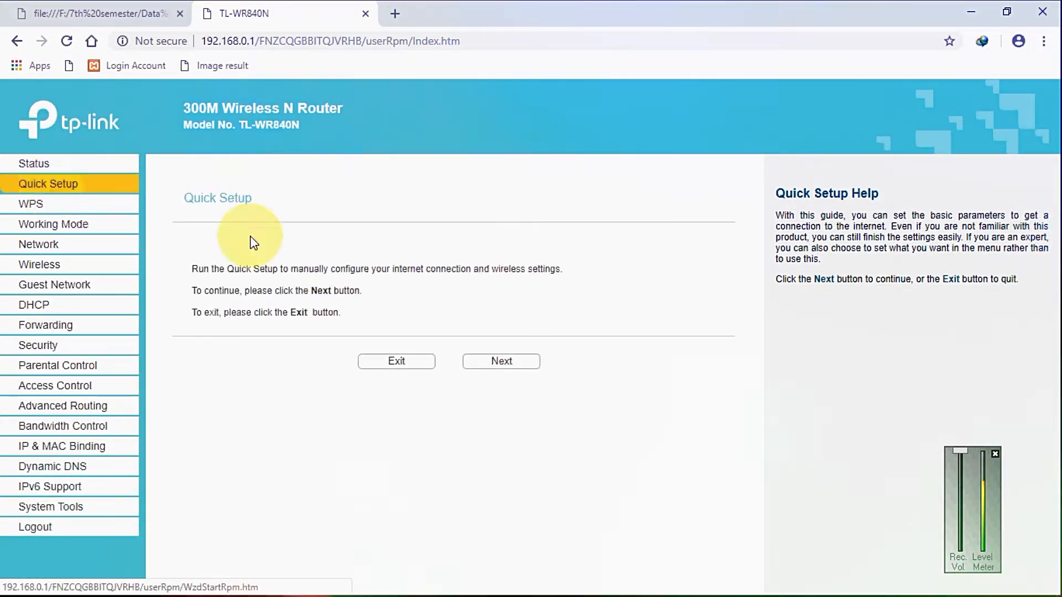
left_click(503, 363)
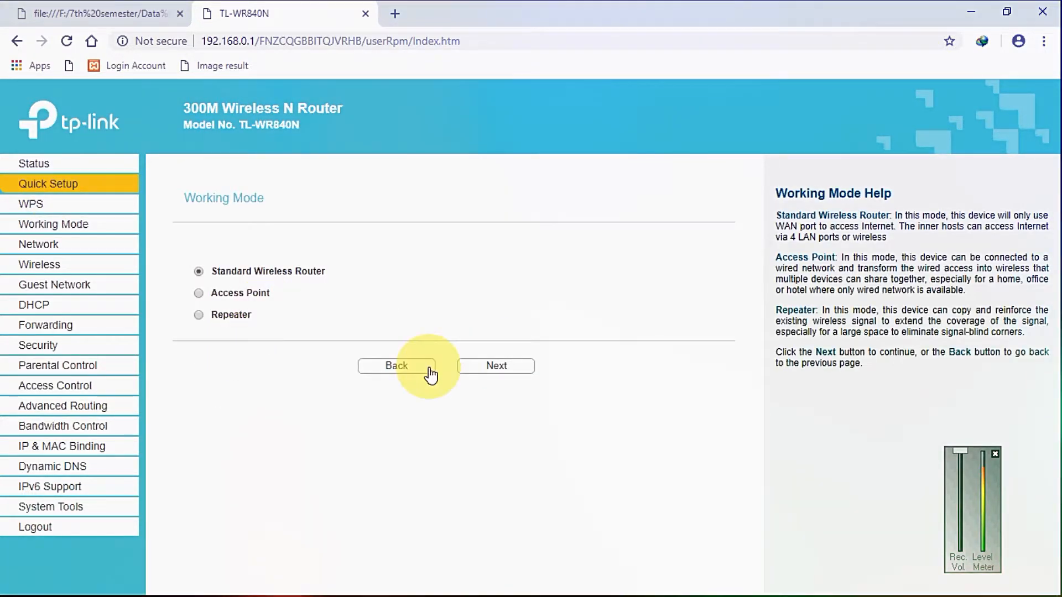
left_click(486, 370)
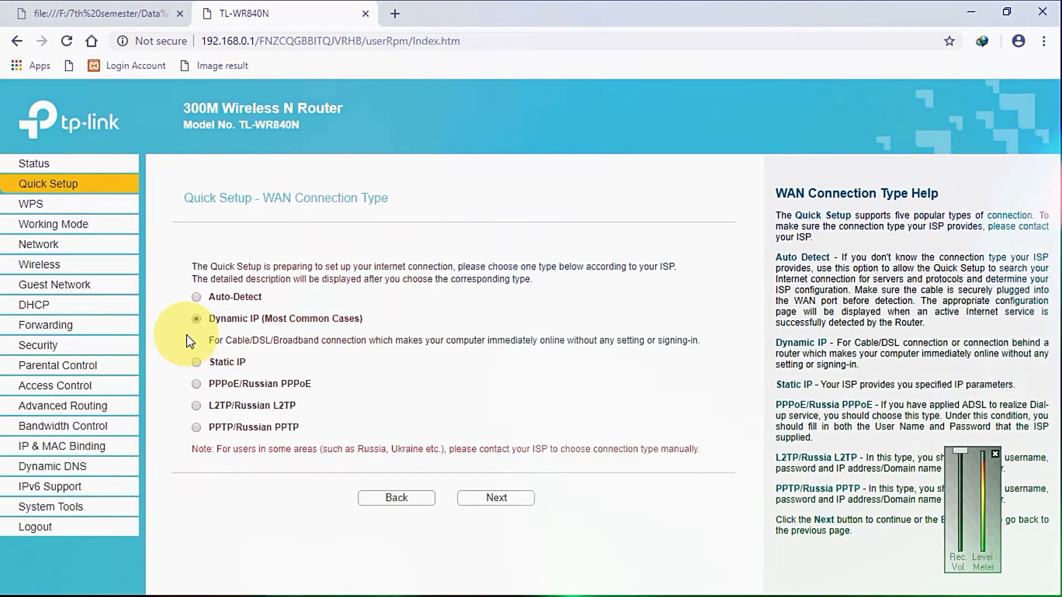
left_click(197, 385)
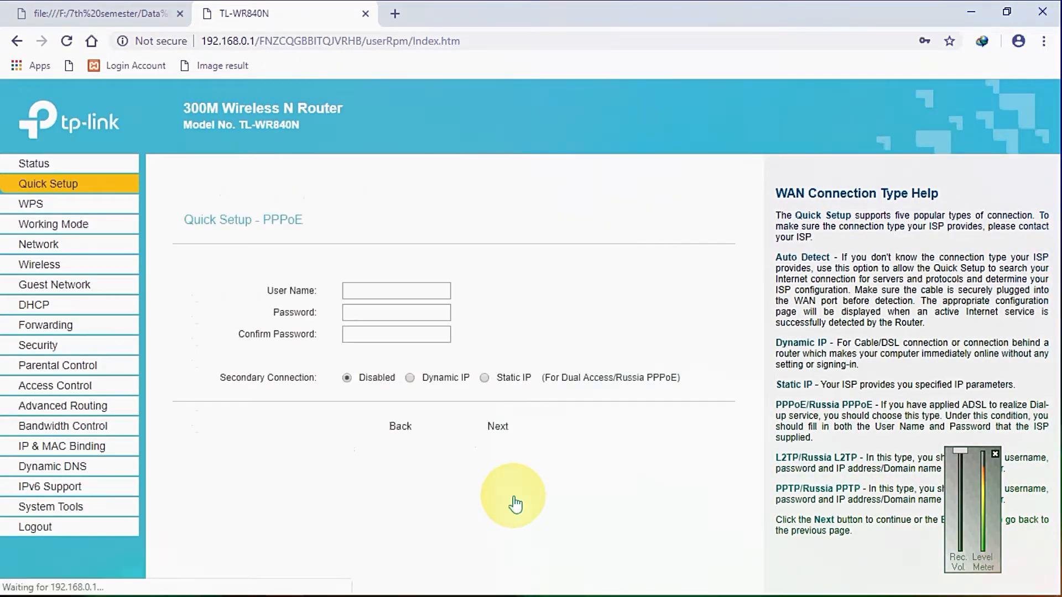
Fill the PPPoE user name, password and confirmation from the saved login and continue.
left_click(363, 288)
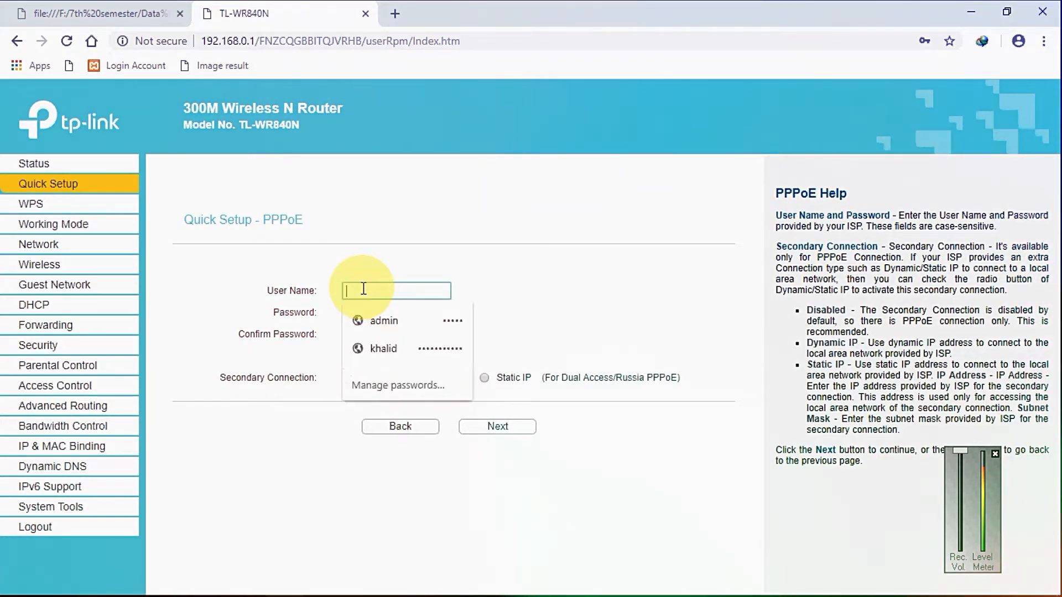
left_click(383, 348)
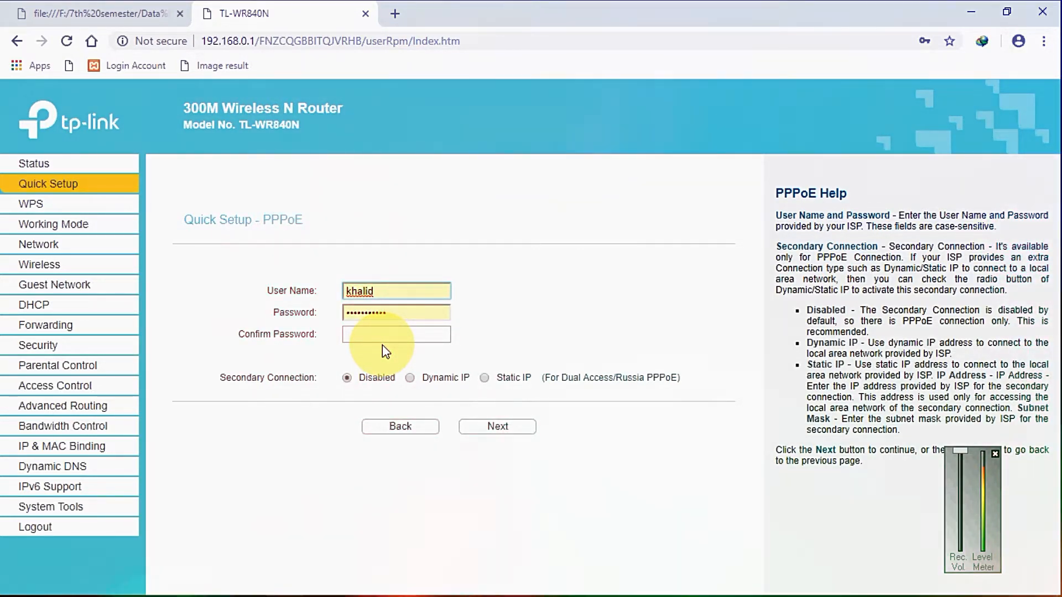
left_click(352, 334)
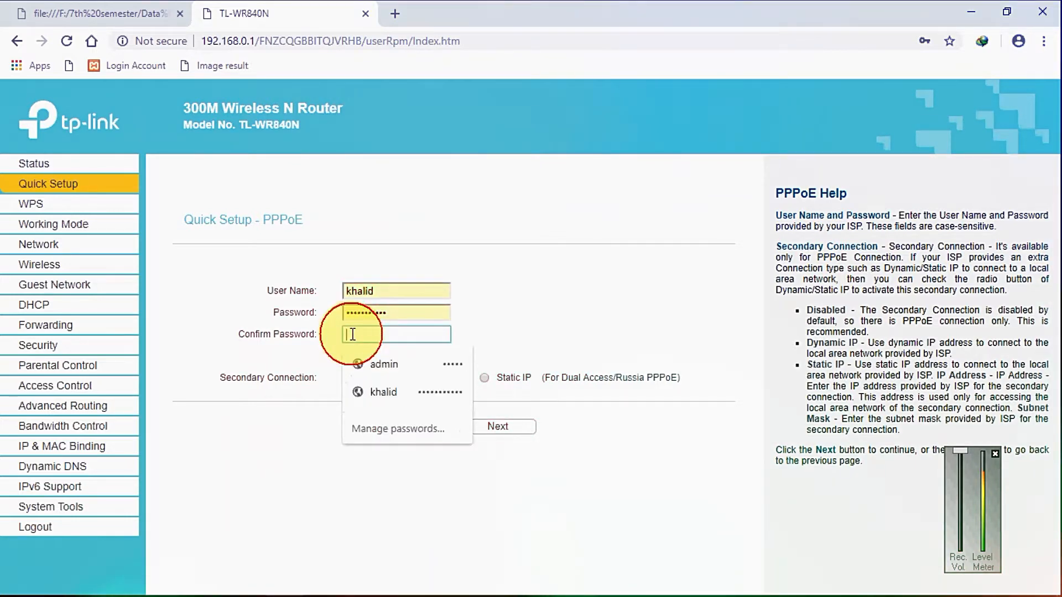
left_click(447, 400)
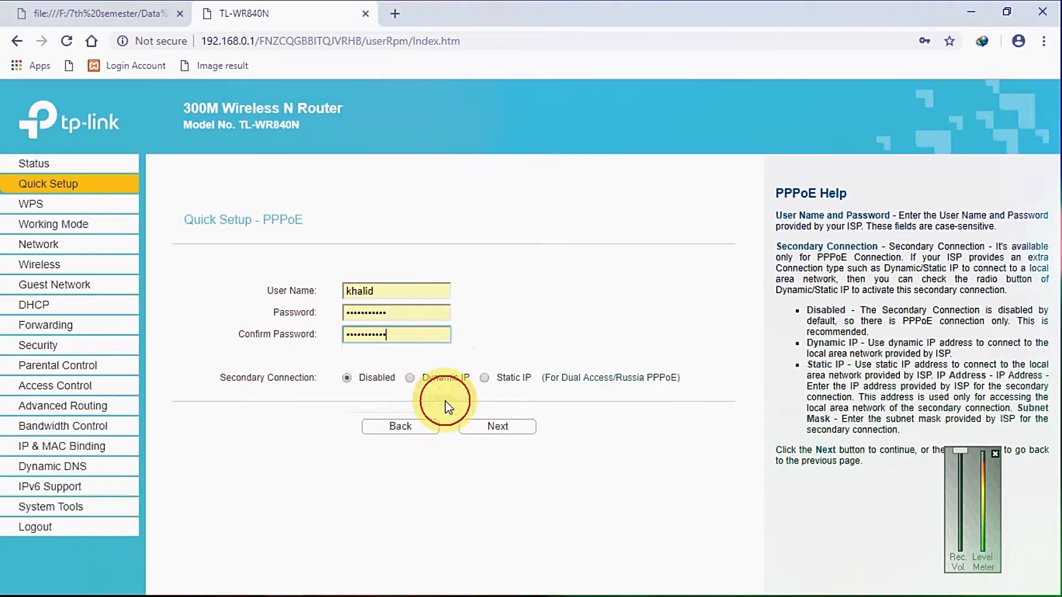
left_click(491, 429)
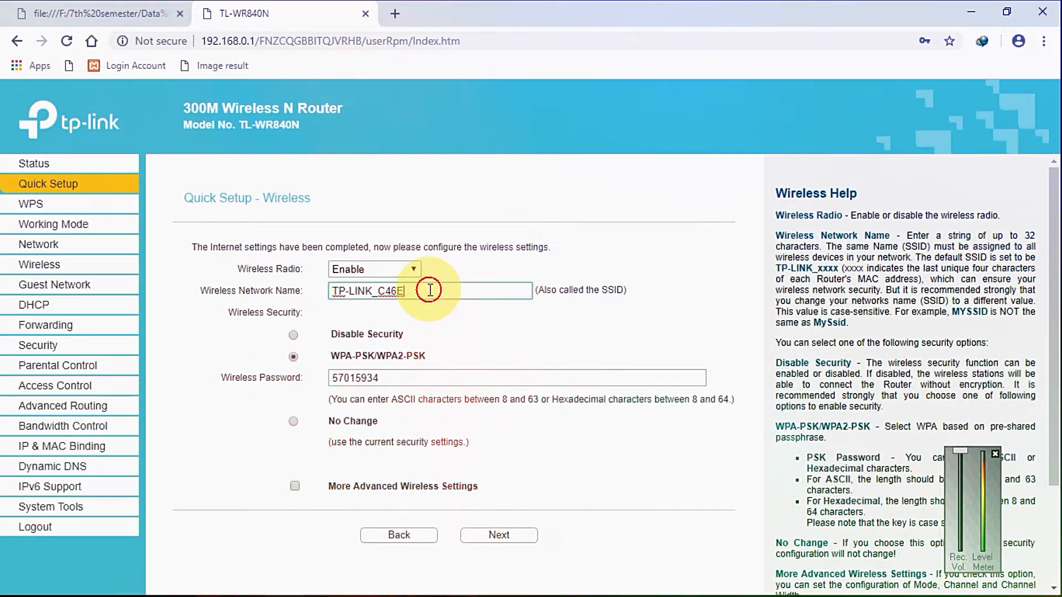
Rename the wireless network from TP-LINK_C46E to RAI.
key("BackSpace")
key("BackSpace")
key("BackSpace")
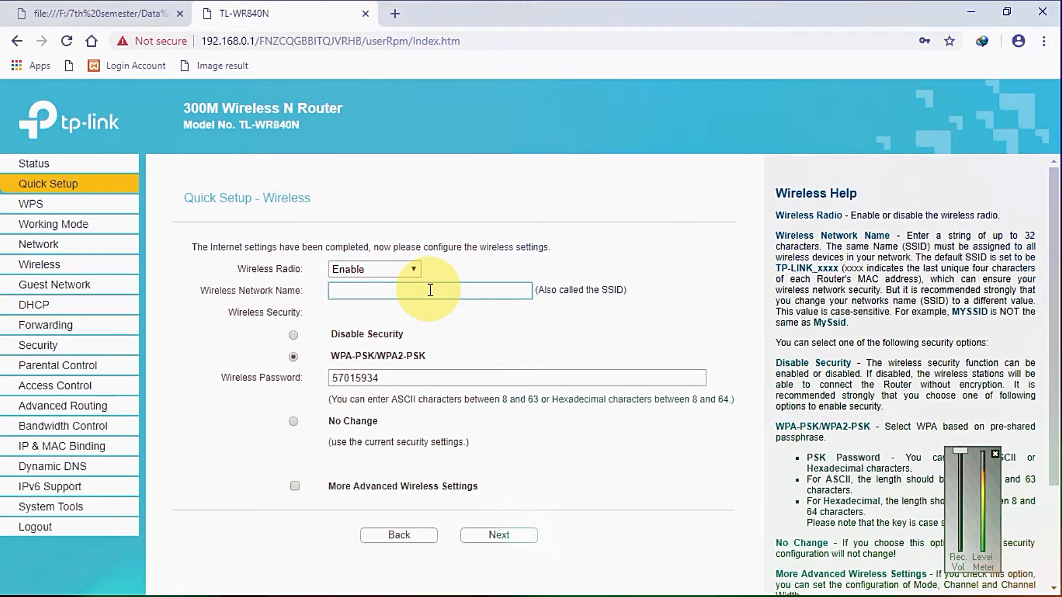
type("RAI")
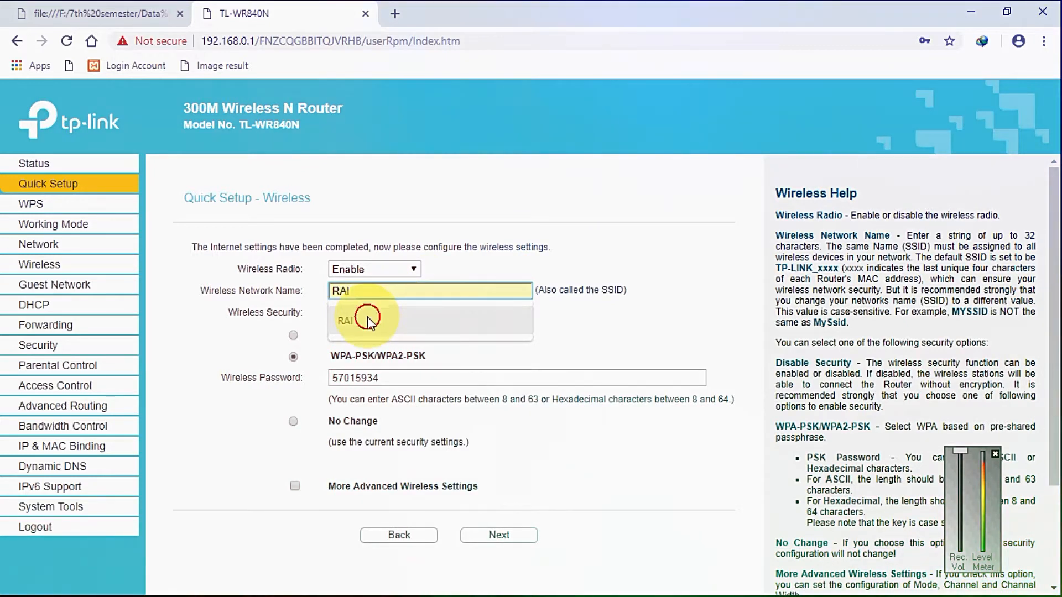
left_click(367, 318)
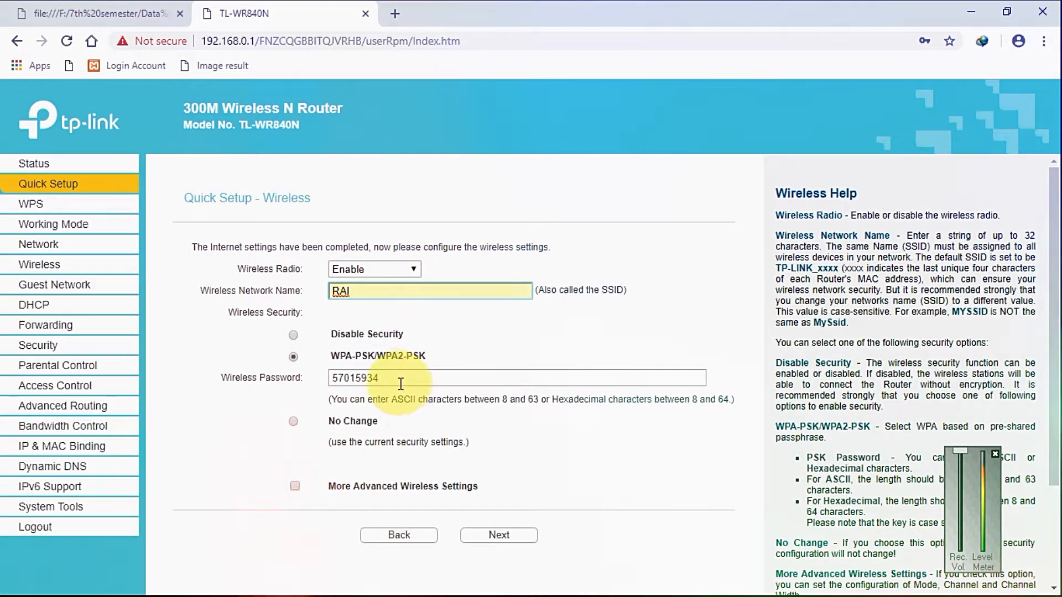
Replace the default WPA2 wireless password with a new one and save the wireless settings.
left_click(396, 380)
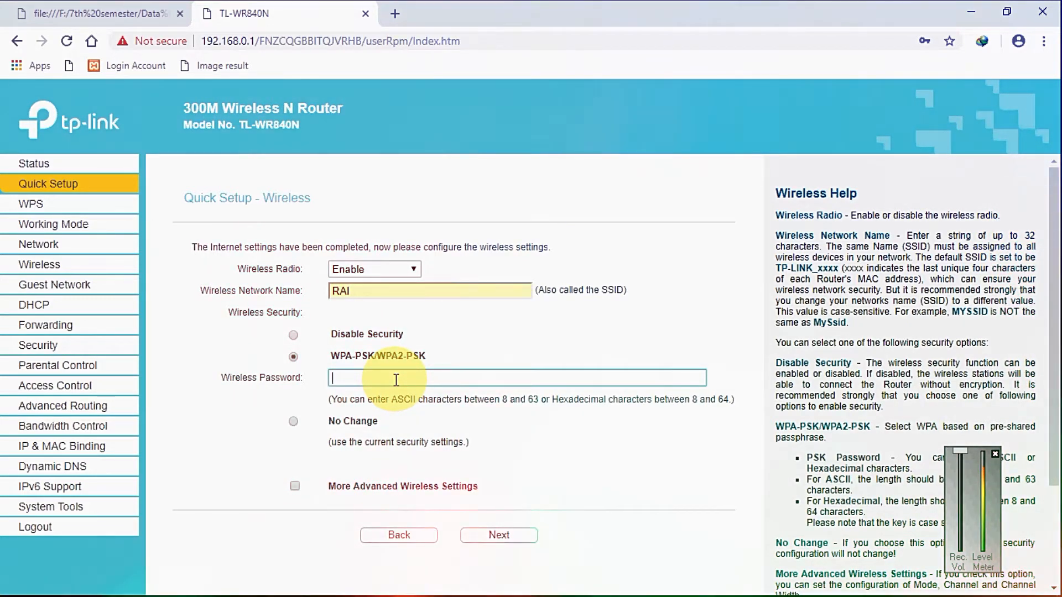
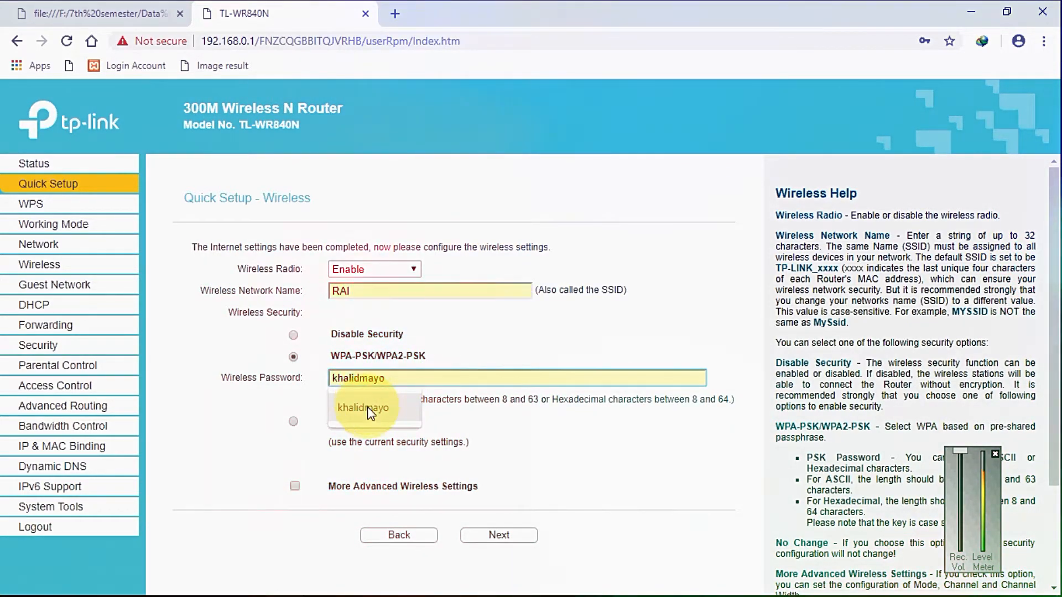
left_click(364, 410)
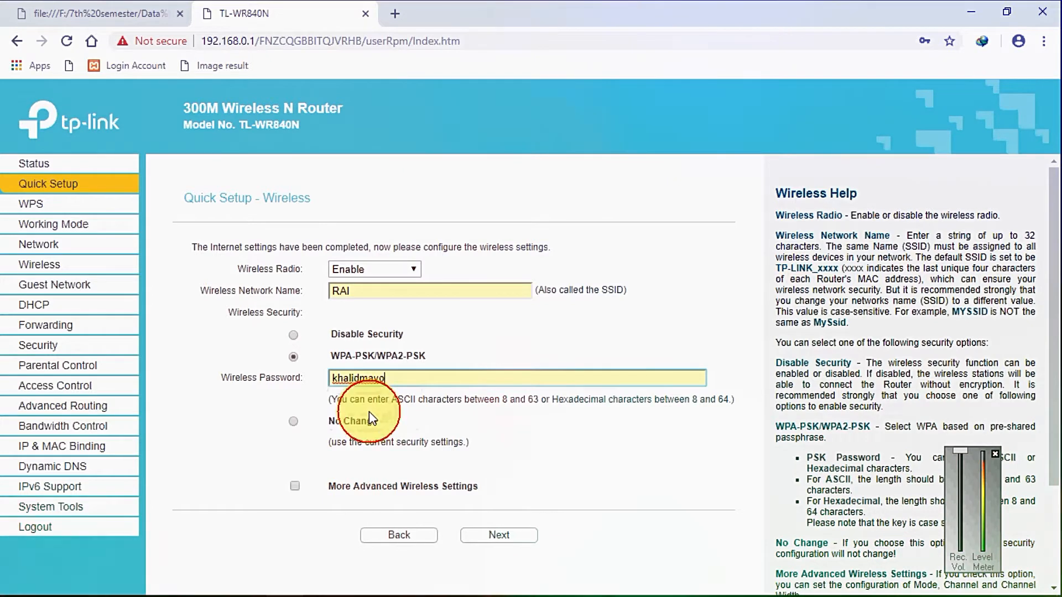
left_click(507, 535)
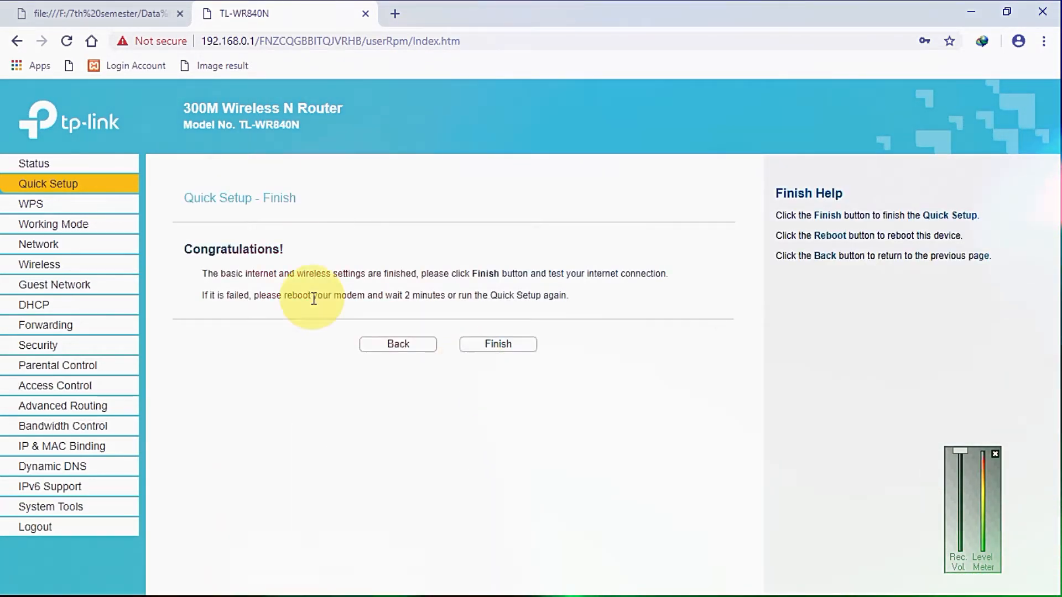
Finish Quick Setup and wait while the router applies the new settings.
left_click(494, 345)
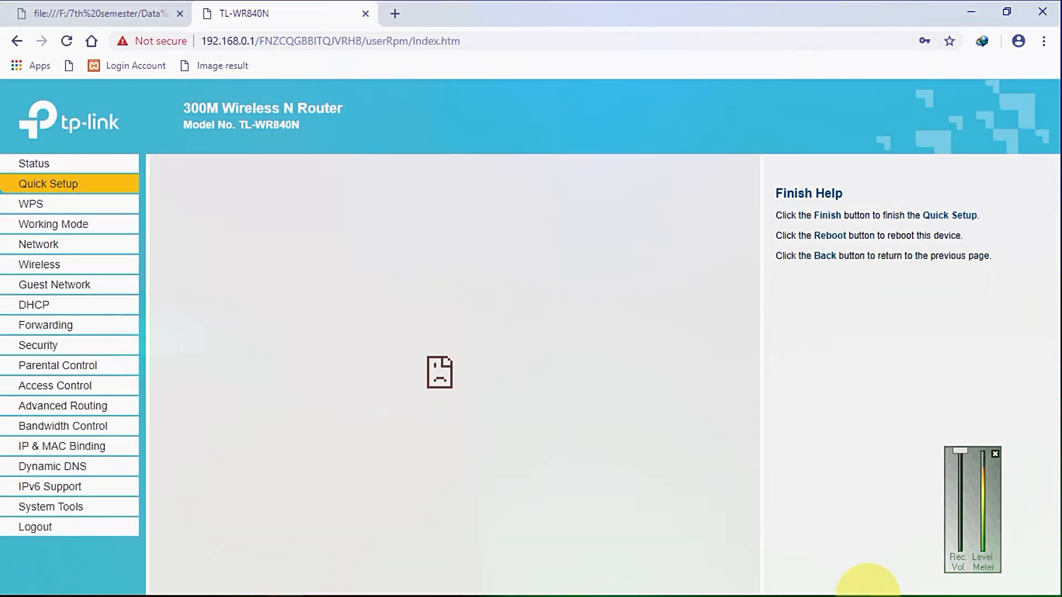
mouse_move(843, 587)
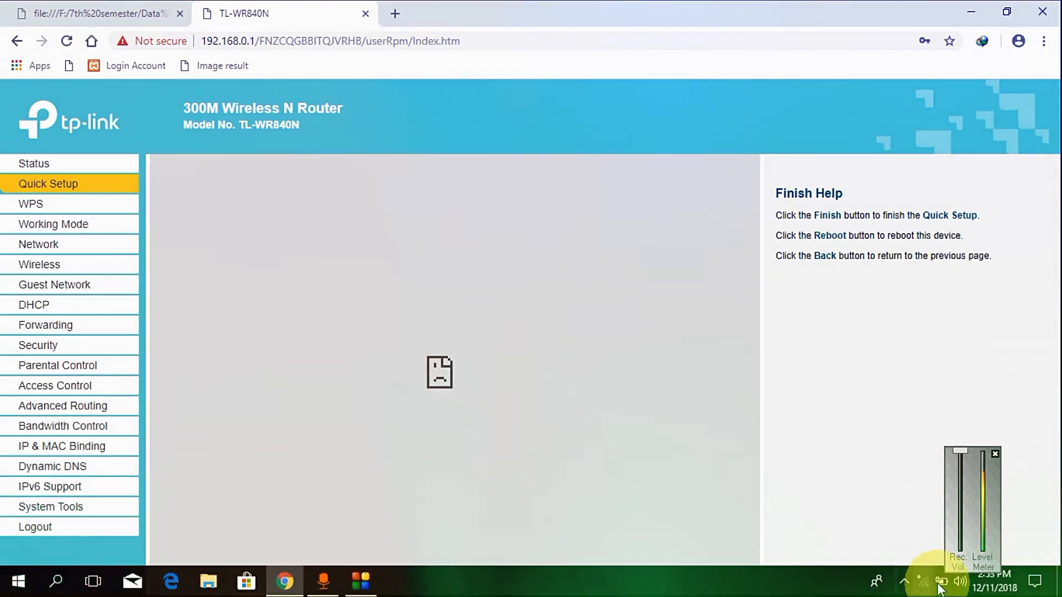
Confirm the laptop is connected to RAI Wi-Fi and load Google in a new tab.
left_click(940, 583)
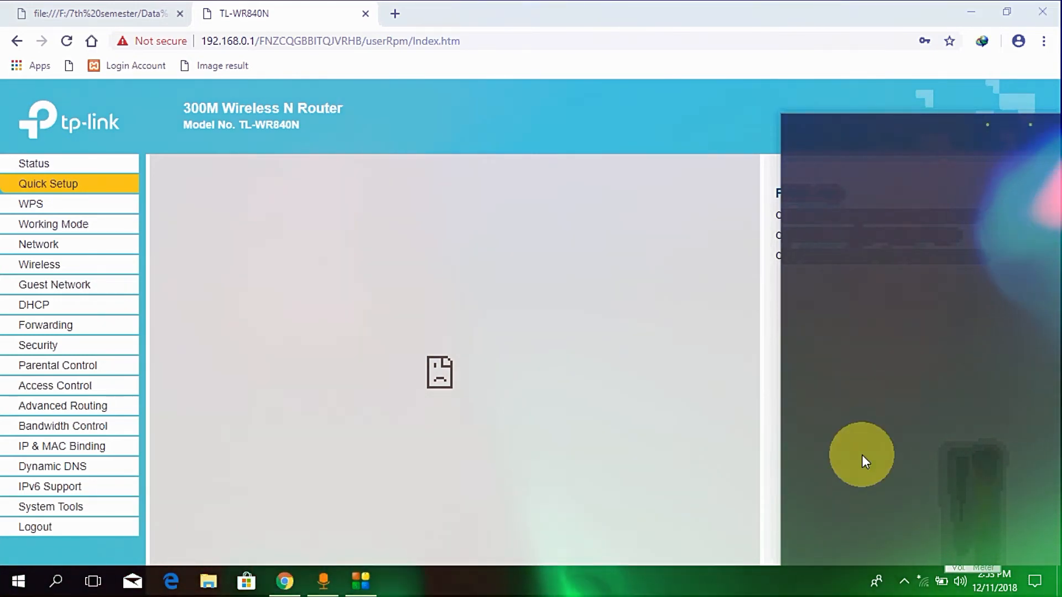
left_click(738, 576)
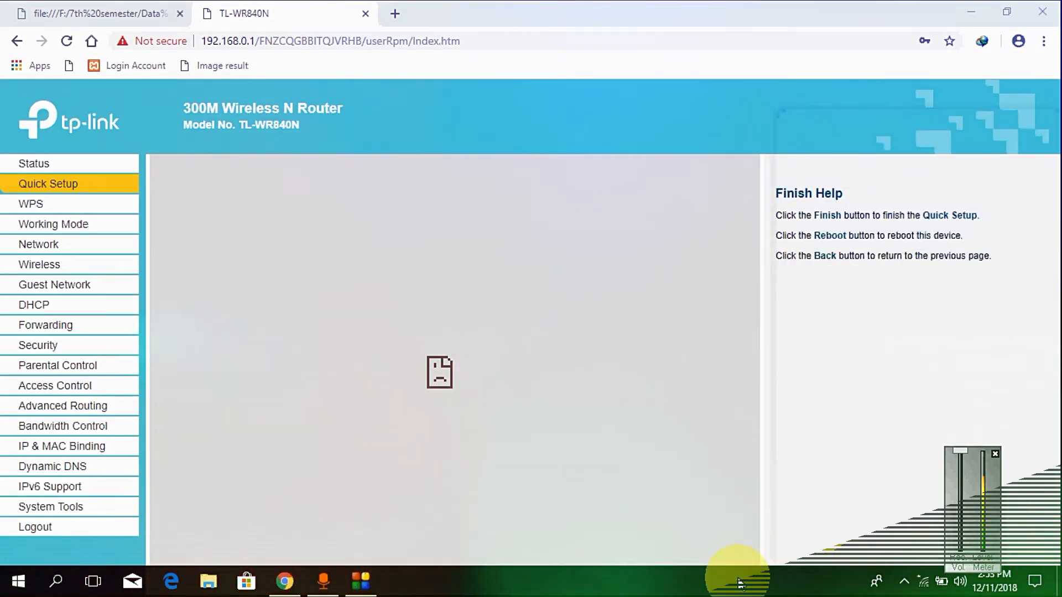
left_click(929, 578)
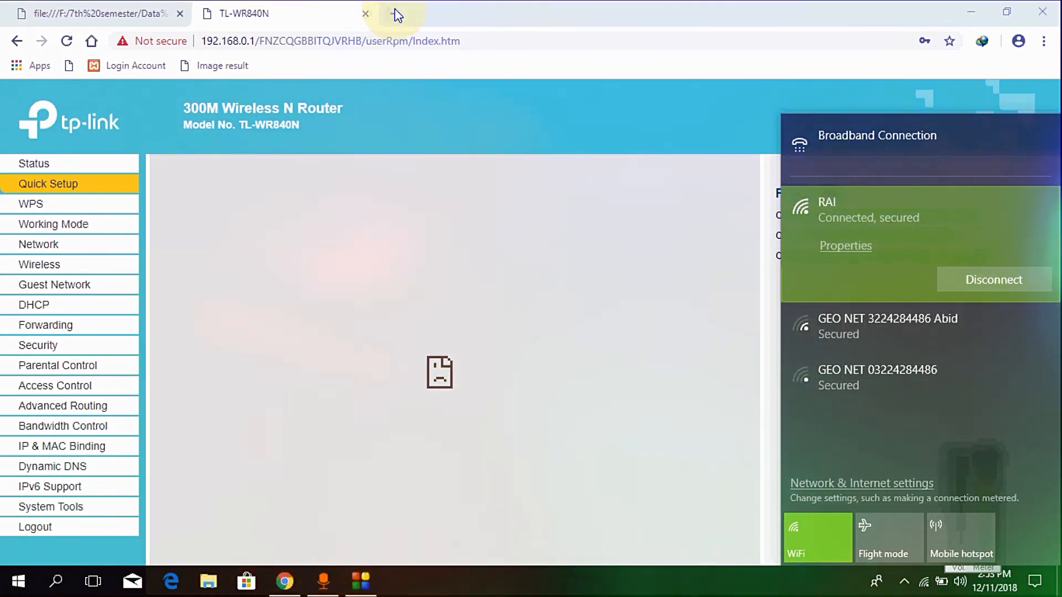
left_click(395, 14)
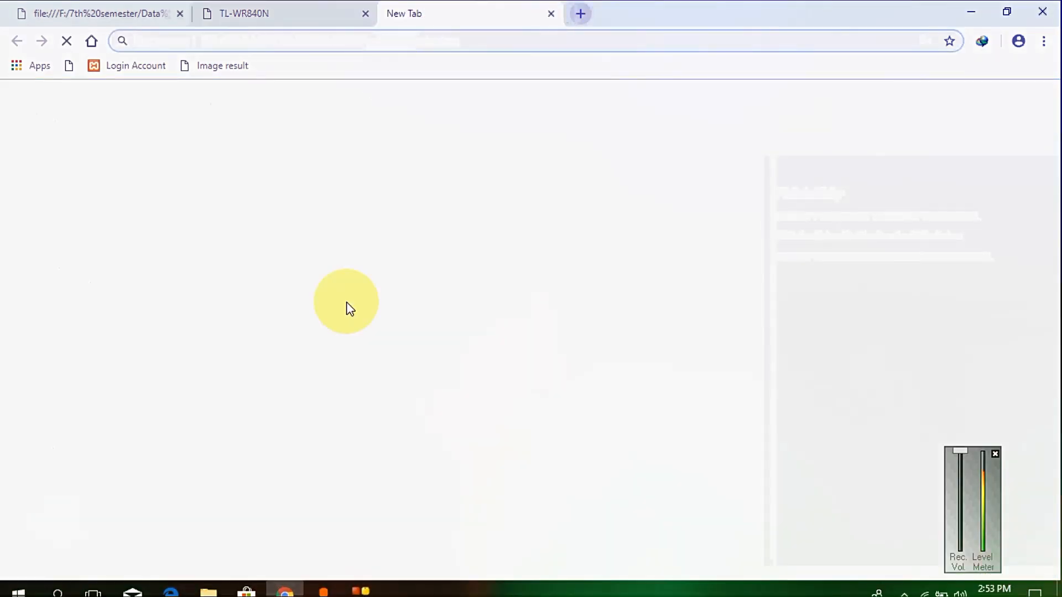
left_click(368, 412)
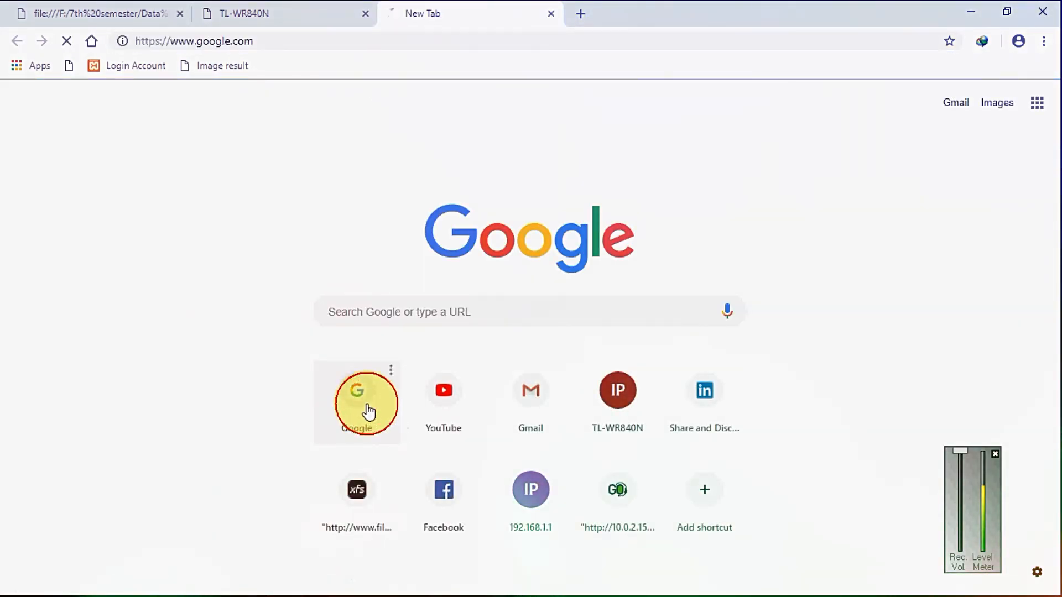